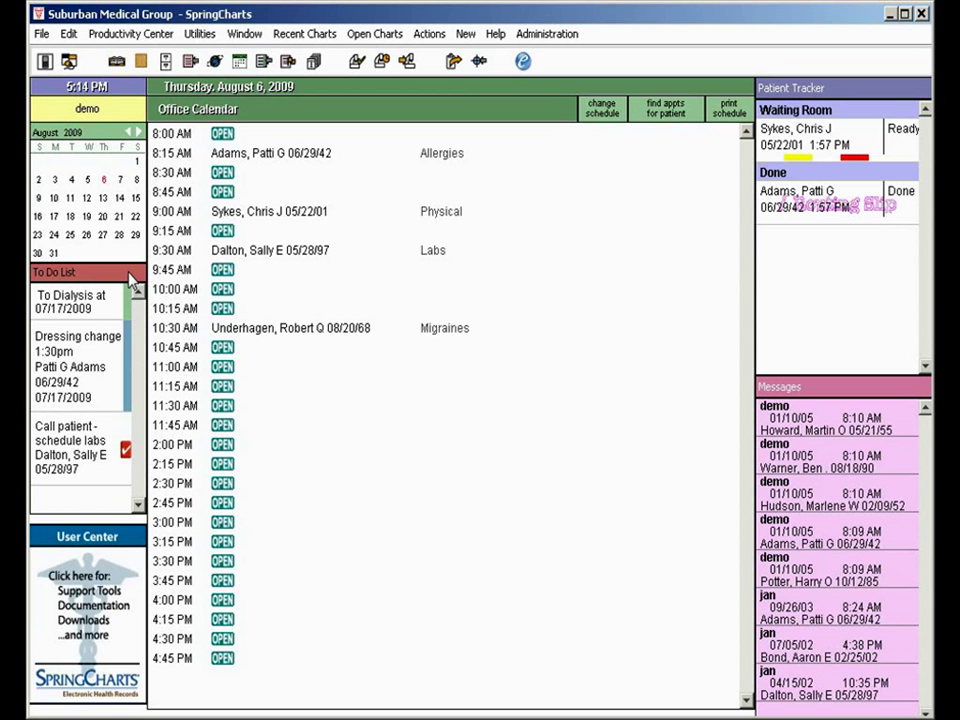
- View the patient chart linked to the dressing change item in the To Do List, maximized, and close it
{"action": "double_click", "coordinate": [91, 370]}
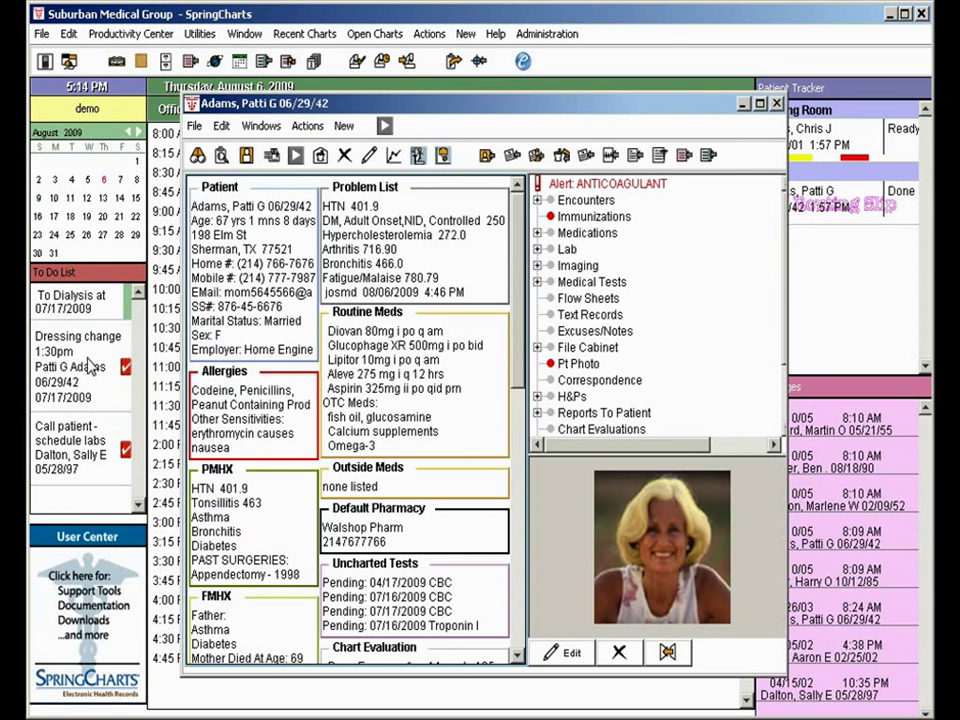
{"action": "left_click", "coordinate": [759, 103]}
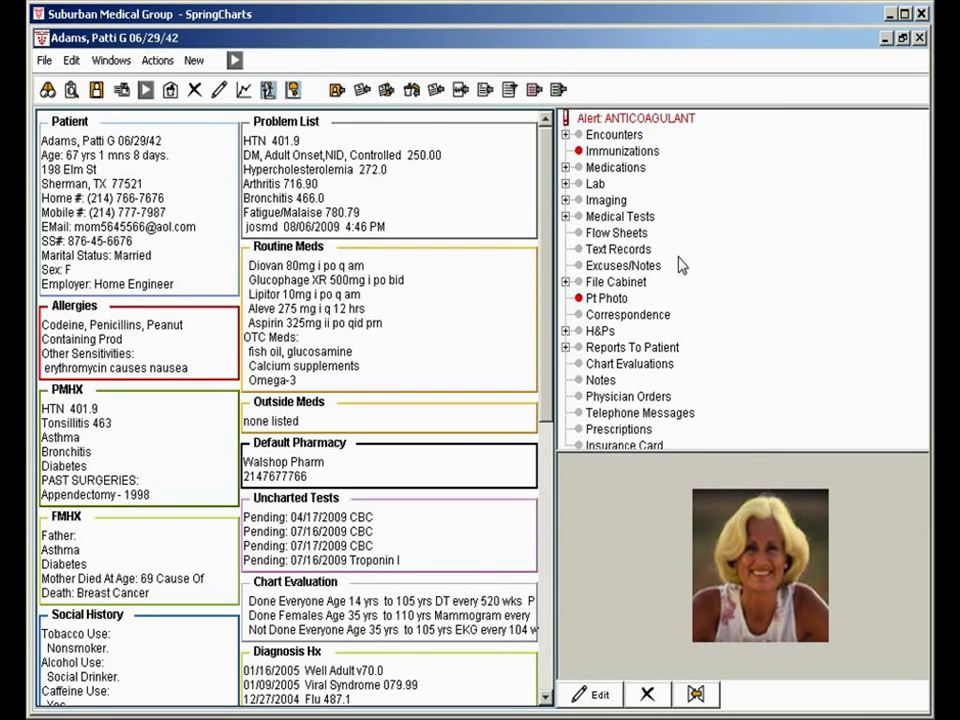
{"action": "left_click", "coordinate": [919, 37]}
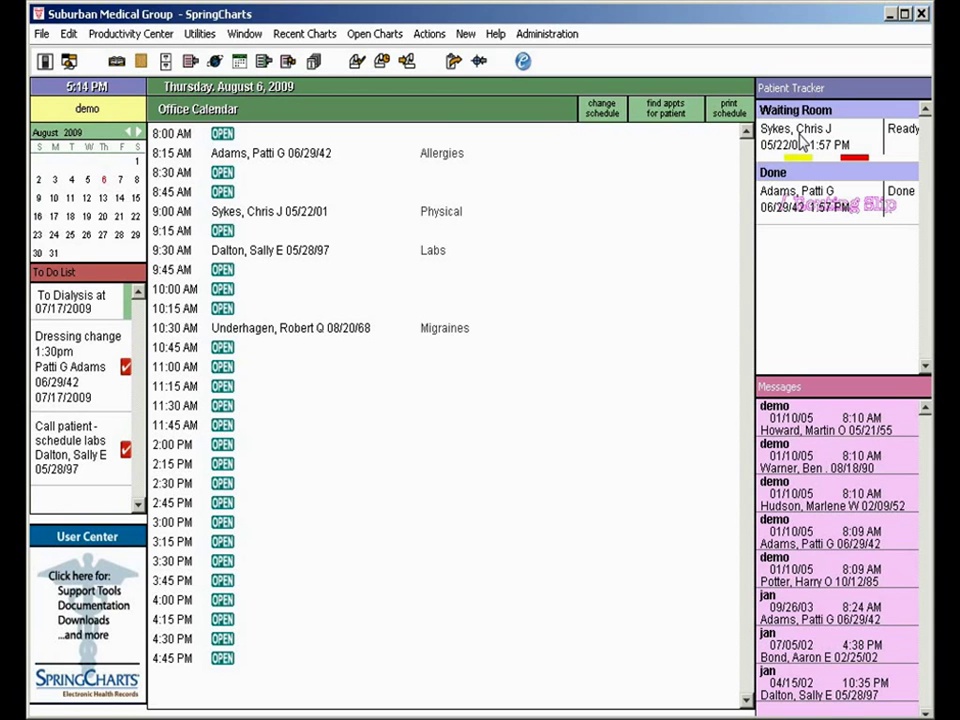
- Find the female patient by the start of her last name and open her chart maximized
{"action": "left_click", "coordinate": [453, 63]}
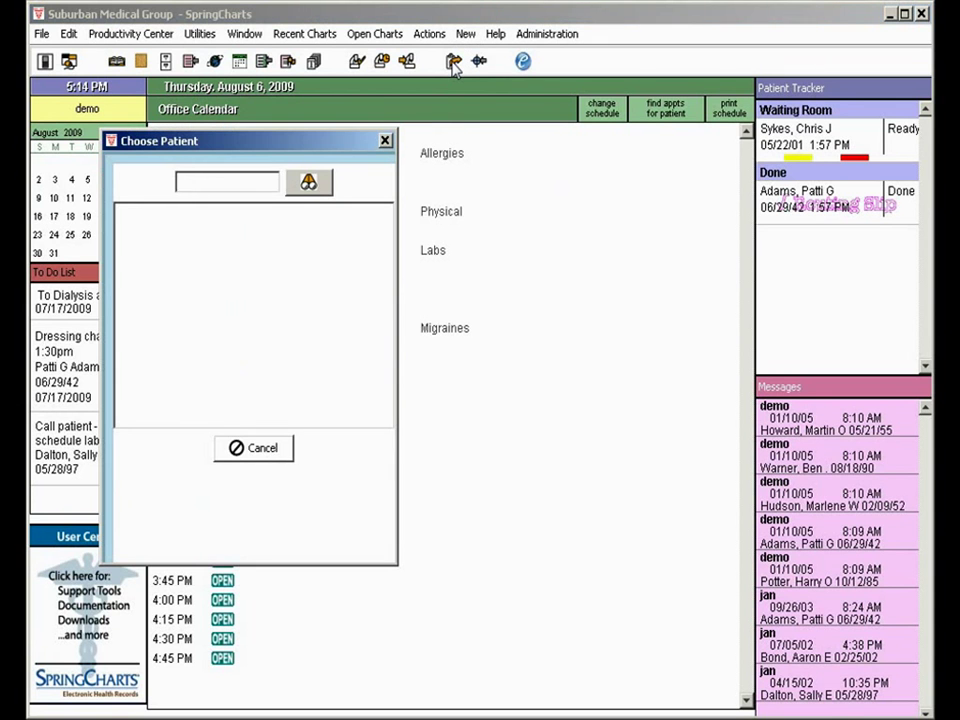
{"action": "type", "text": "ada"}
{"action": "left_click", "coordinate": [310, 184]}
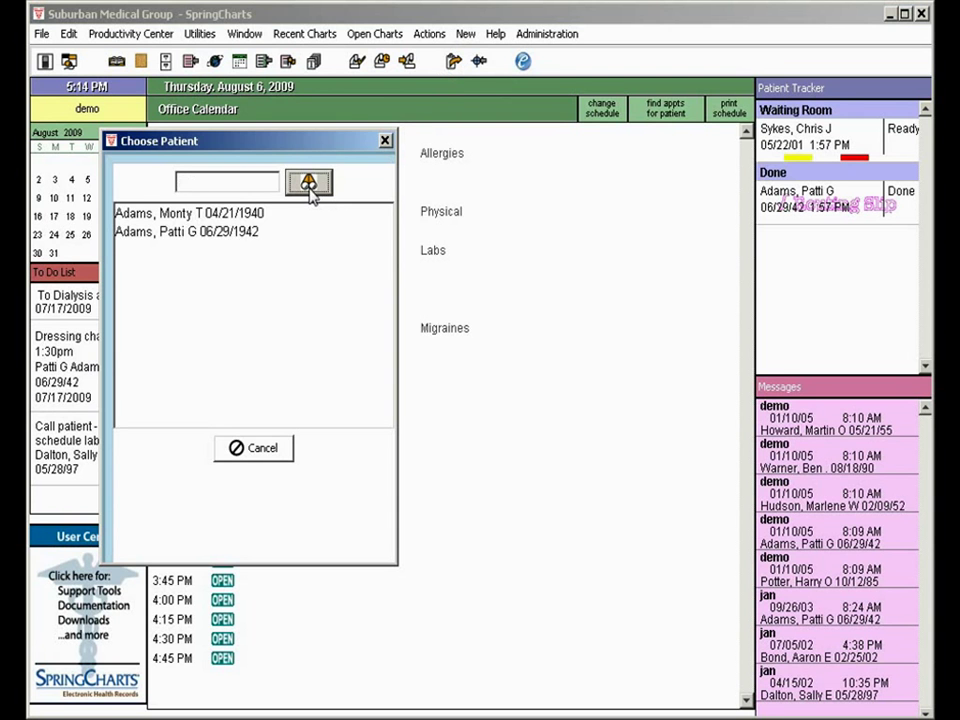
{"action": "double_click", "coordinate": [168, 234]}
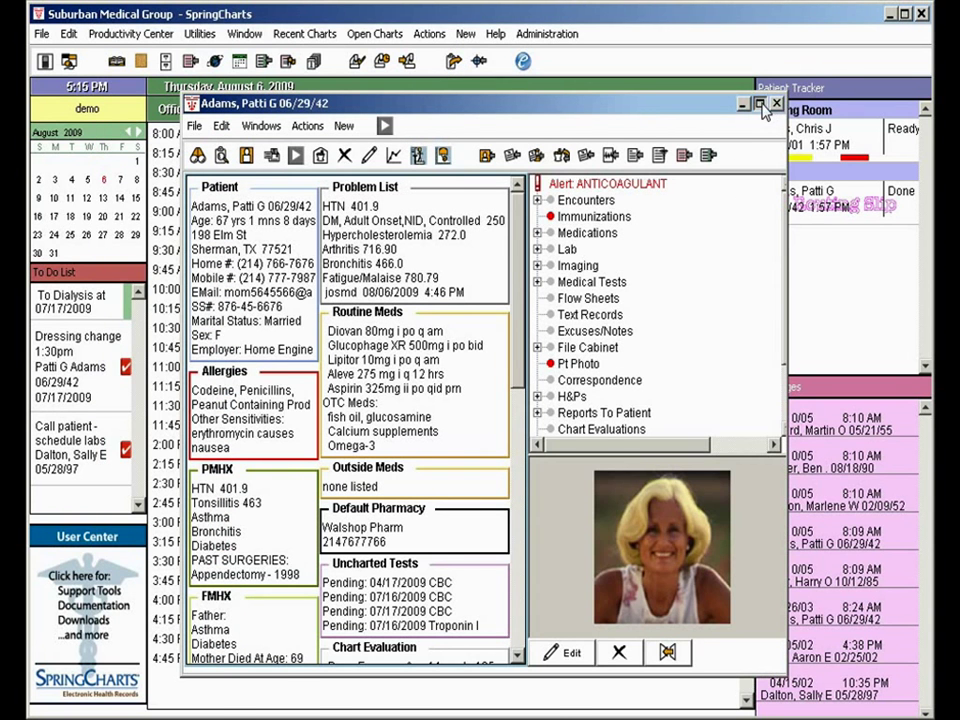
{"action": "left_click", "coordinate": [760, 104]}
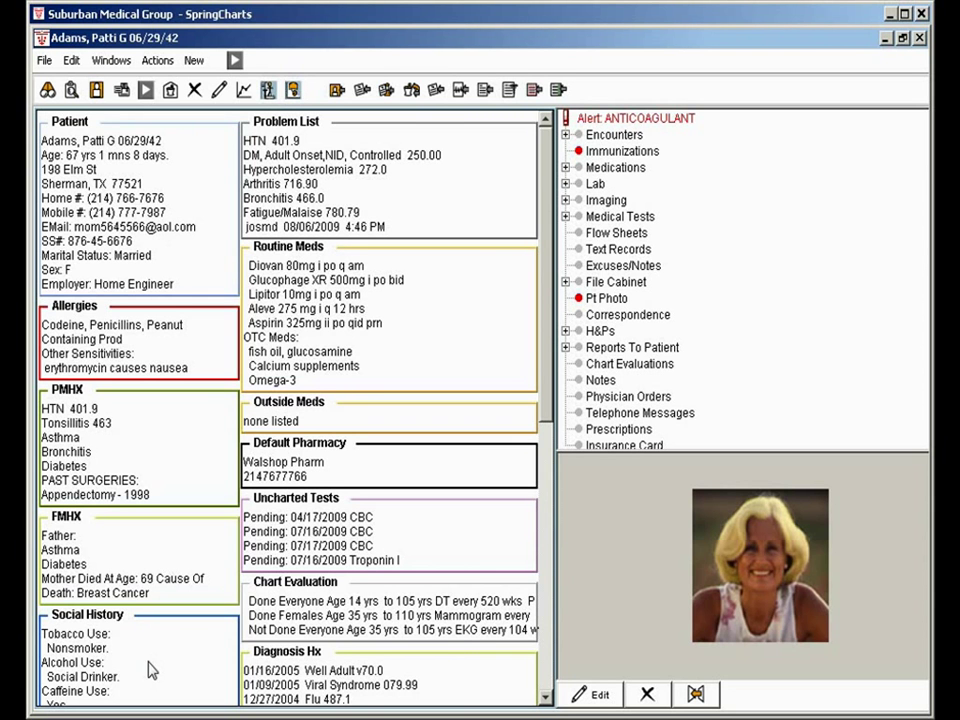
- Examine the chart's face sheet categories, from patient details and medications through social, diagnosis, prescription and procedure history
{"action": "left_click_drag", "start_coordinate": [544, 265], "coordinate": [231, 456]}
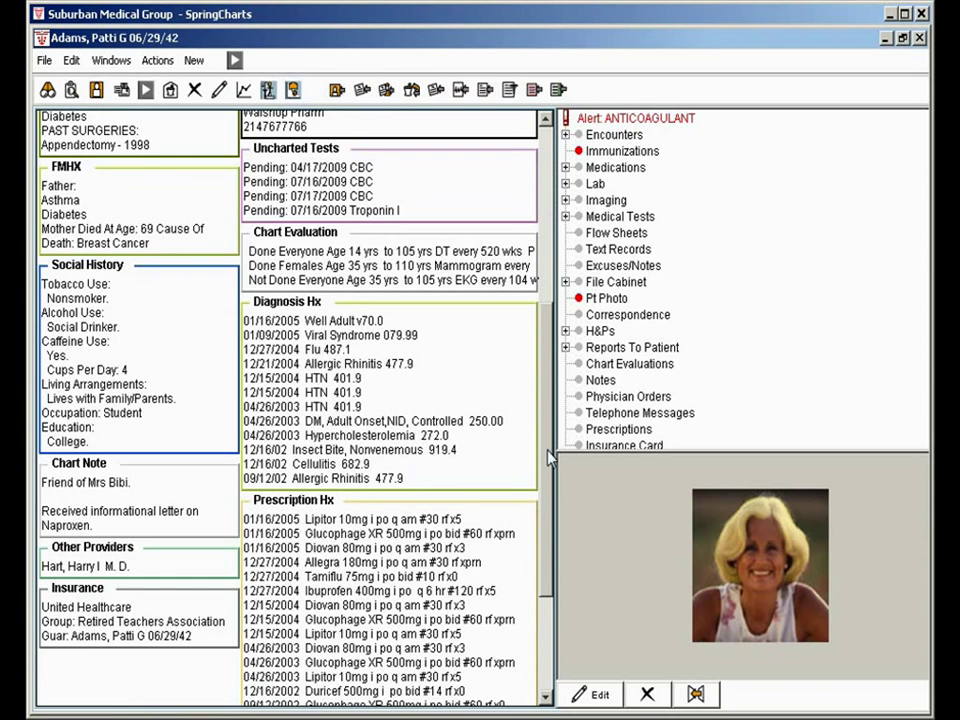
{"action": "scroll", "coordinate": [410, 338], "scroll_direction": "up", "scroll_amount": 5}
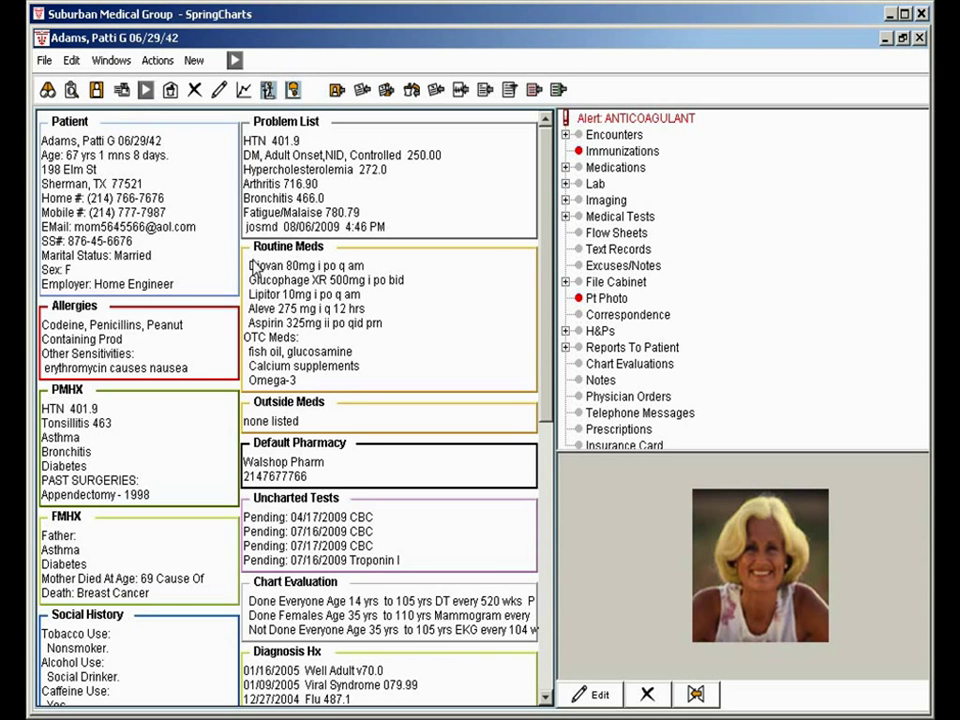
{"action": "left_click_drag", "start_coordinate": [548, 225], "coordinate": [557, 487]}
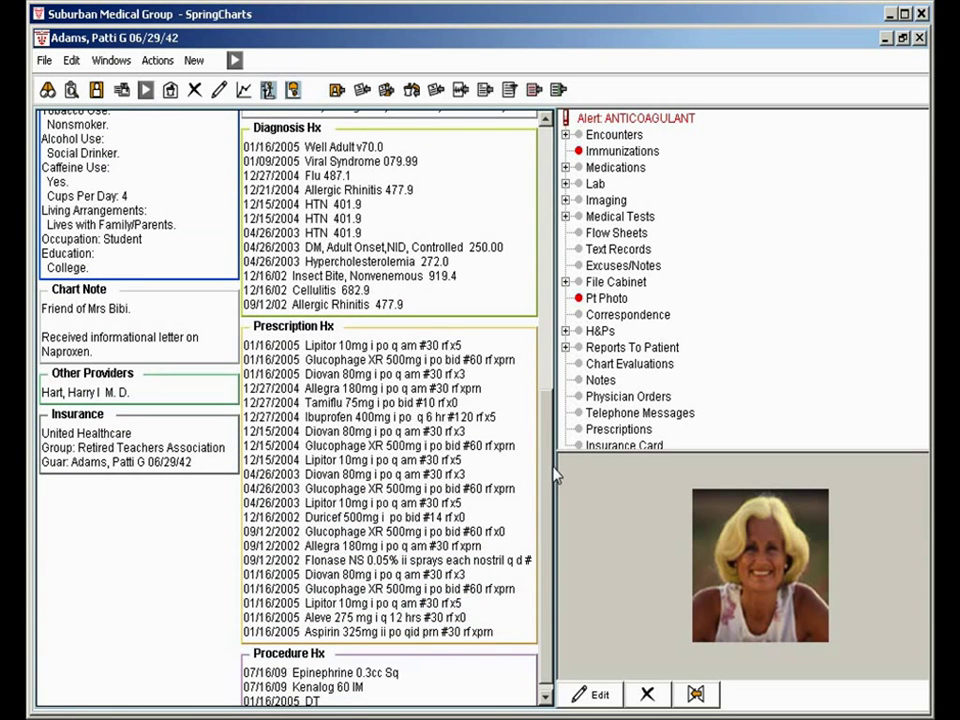
{"action": "mouse_move", "coordinate": [549, 477]}
{"action": "left_mouse_down"}
{"action": "mouse_move", "coordinate": [547, 499]}
{"action": "mouse_move", "coordinate": [549, 477]}
{"action": "left_mouse_up"}
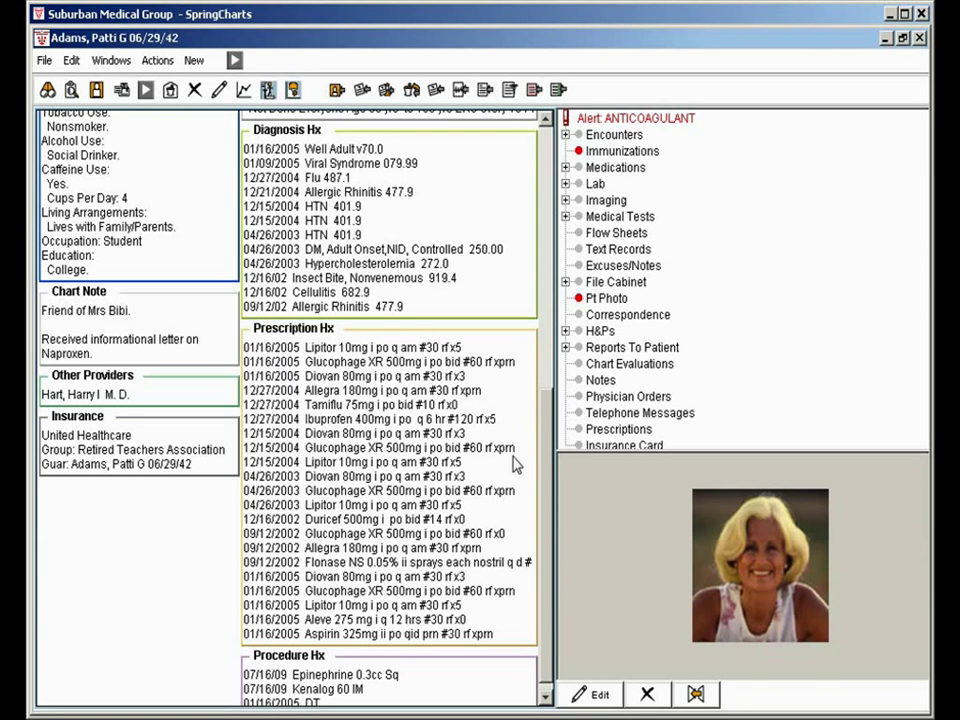
{"action": "scroll", "coordinate": [542, 470], "scroll_direction": "down", "scroll_amount": 1}
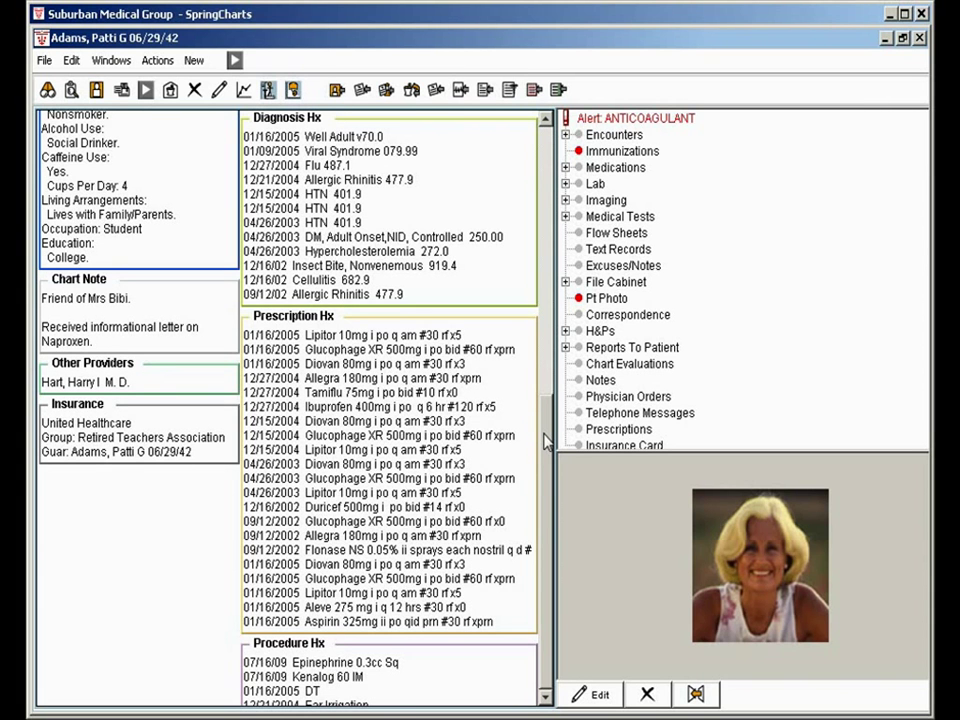
{"action": "scroll", "coordinate": [546, 430], "scroll_direction": "up", "scroll_amount": 3}
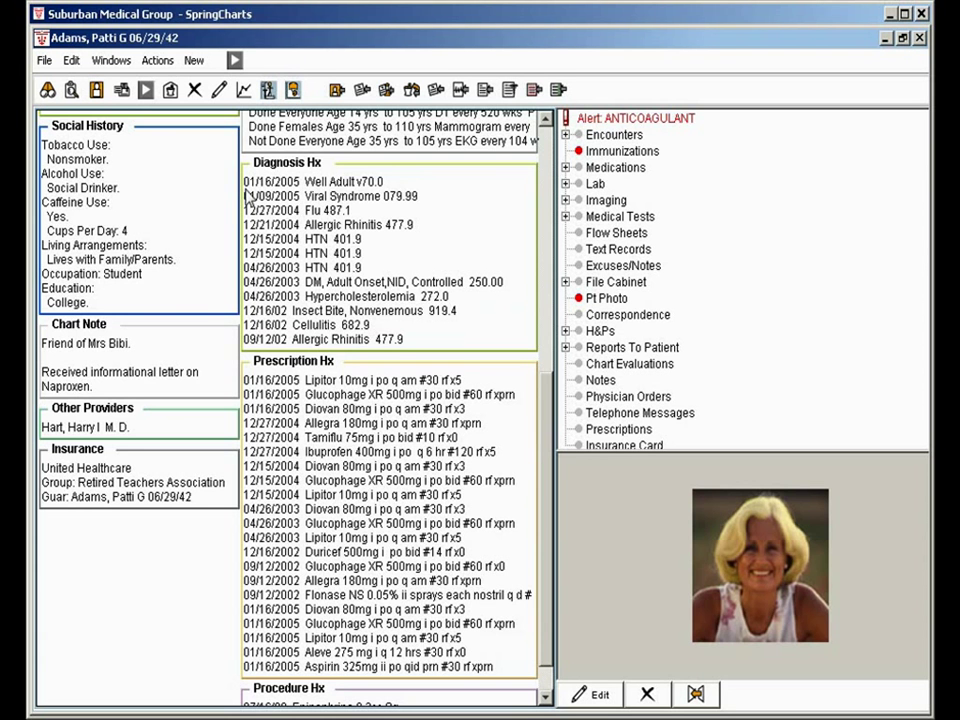
{"action": "scroll", "coordinate": [548, 420], "scroll_direction": "up", "scroll_amount": 3}
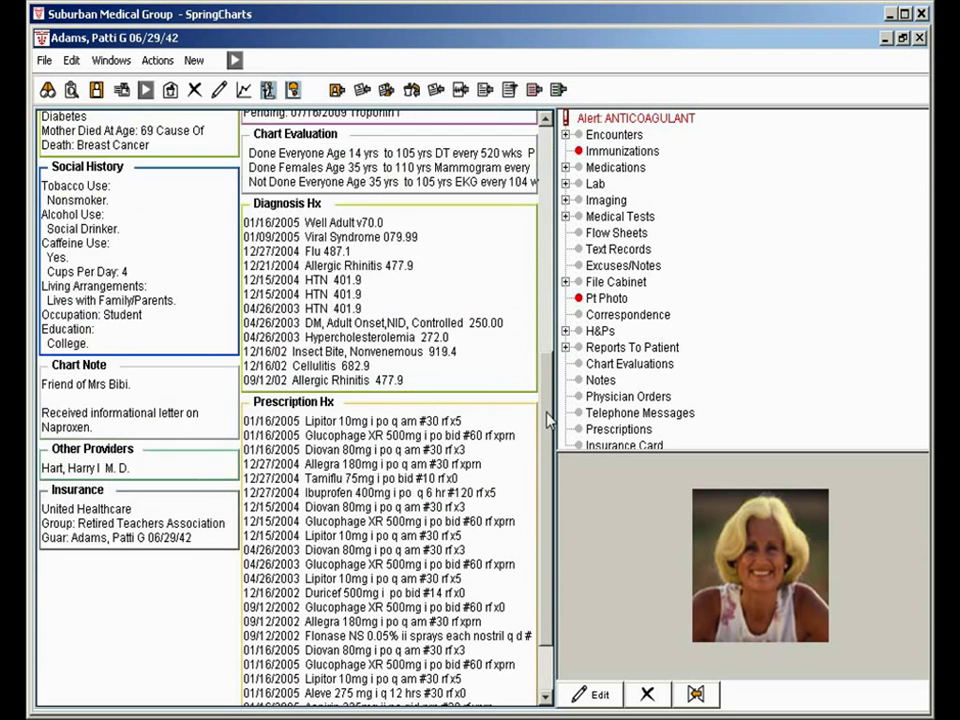
{"action": "left_click_drag", "start_coordinate": [548, 420], "coordinate": [556, 178]}
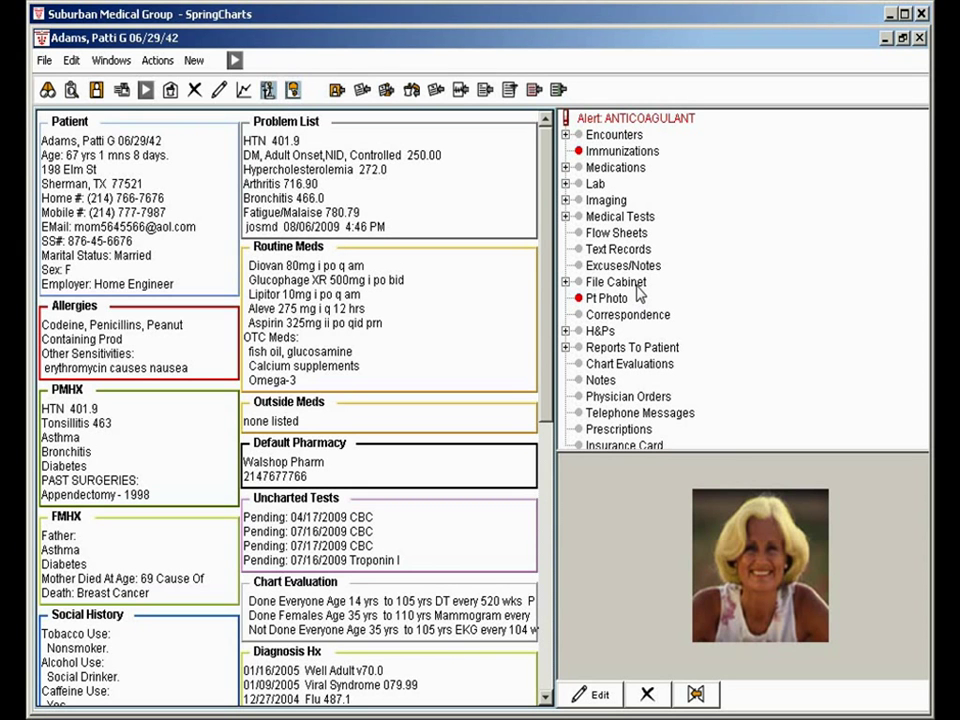
- Expand the Lab records in the chart and view the 01/09/2005 CBC results
{"action": "left_click", "coordinate": [566, 185]}
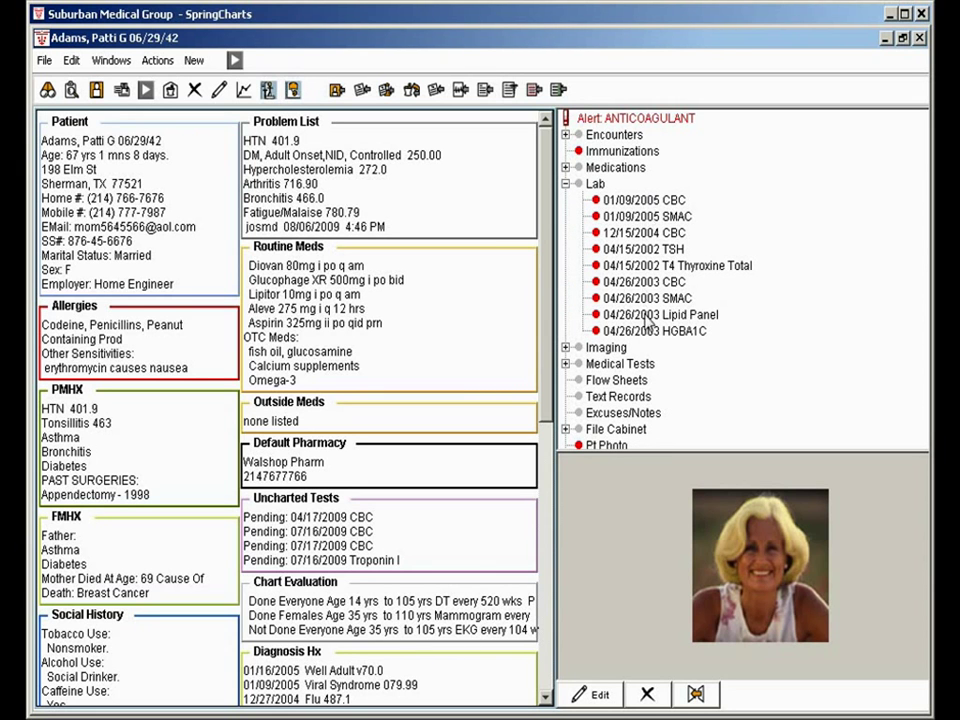
{"action": "left_click", "coordinate": [645, 203]}
{"action": "left_click", "coordinate": [645, 205]}
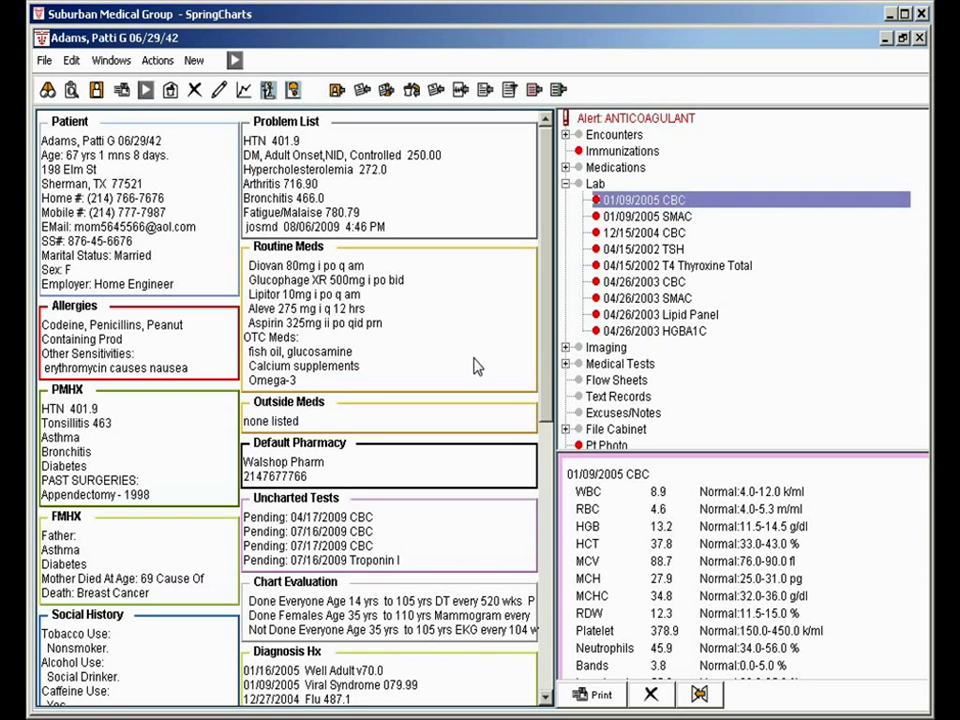
- Open the patient's face sheet for editing and bring up the Social Hx section
{"action": "left_click", "coordinate": [234, 62]}
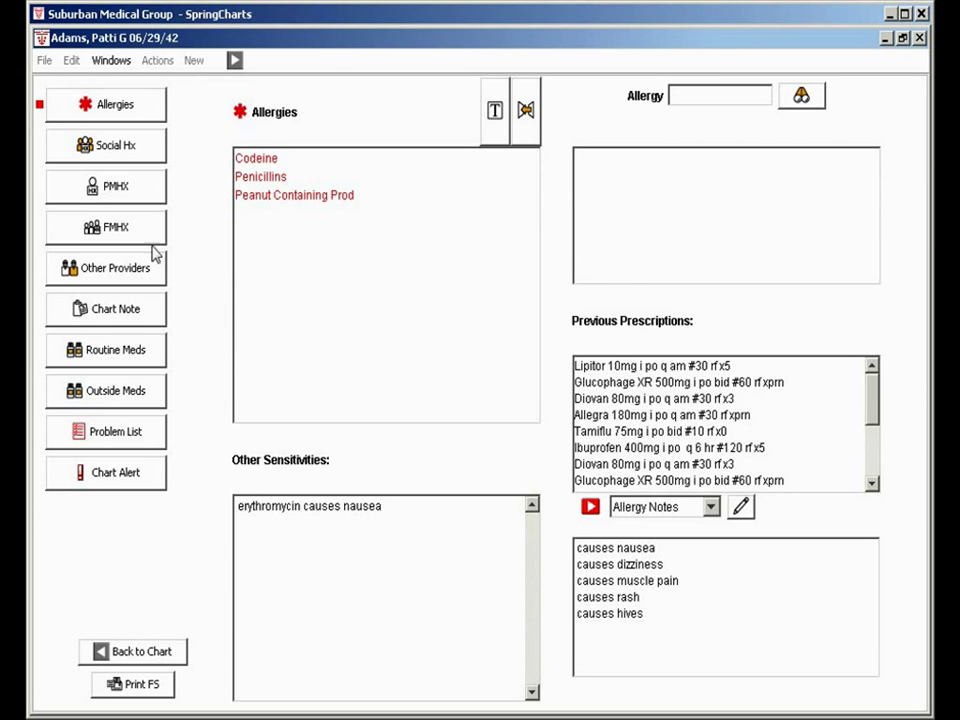
{"action": "left_click", "coordinate": [120, 148]}
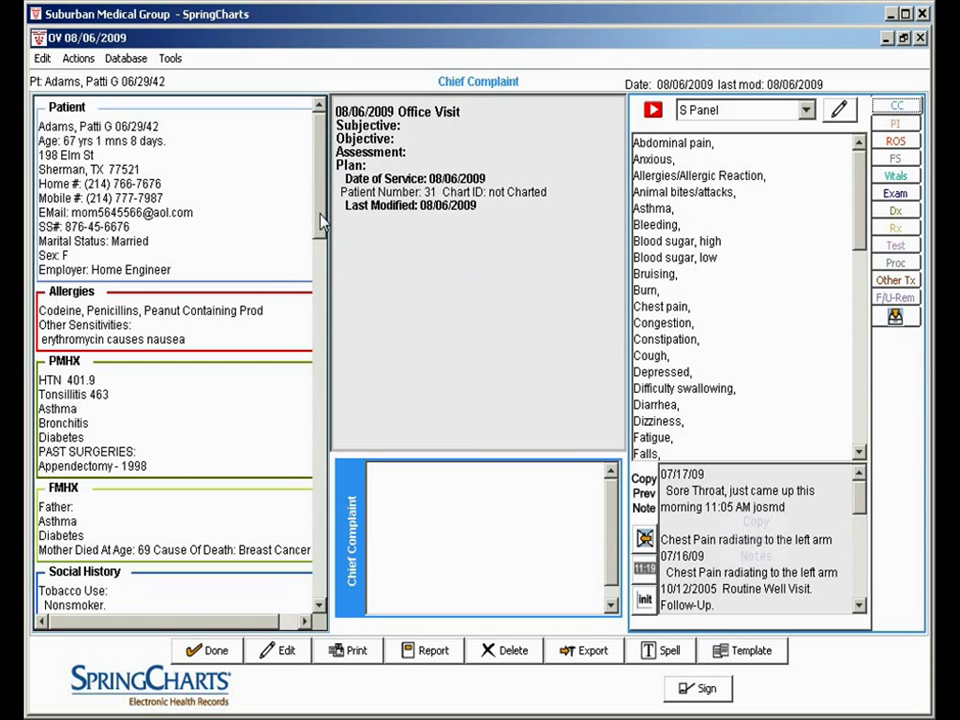
- Fill the office visit's Review of Systems with the ROS-Normal heading and the normal GENERAL, EYES and PULMONARY findings
{"action": "left_click_drag", "start_coordinate": [322, 222], "coordinate": [330, 187]}
{"action": "left_click_drag", "start_coordinate": [857, 176], "coordinate": [855, 248]}
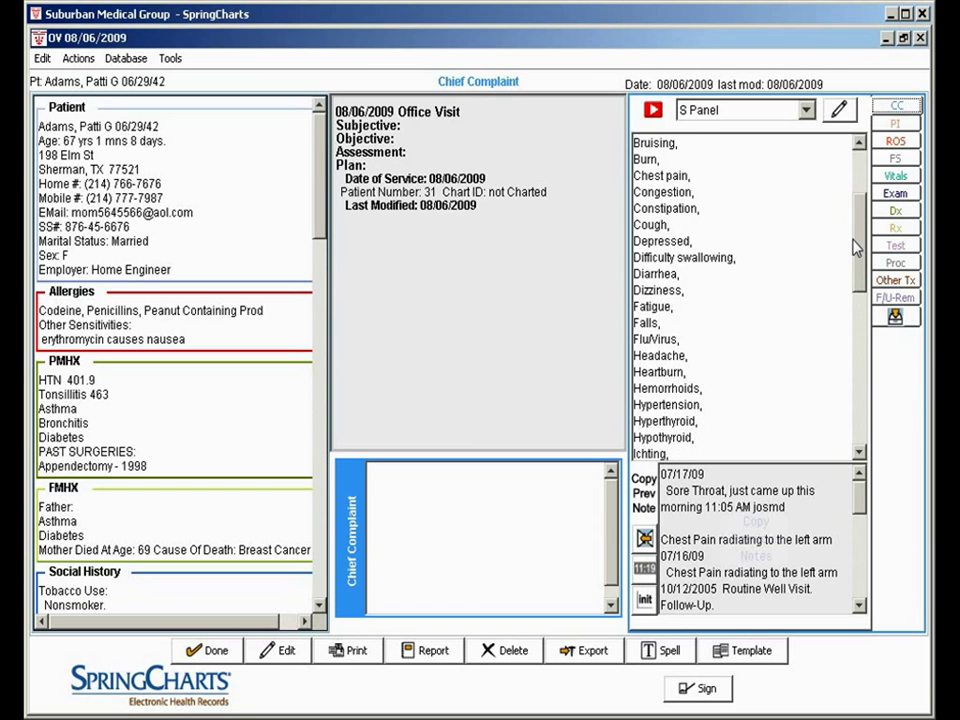
{"action": "left_click", "coordinate": [904, 146]}
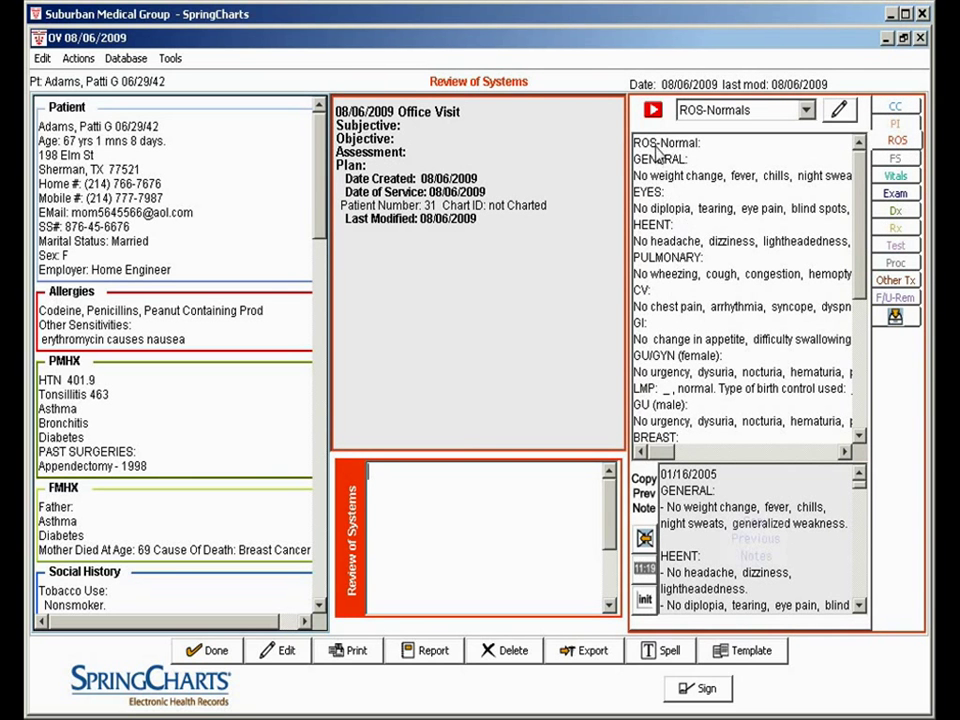
{"action": "left_click", "coordinate": [686, 150]}
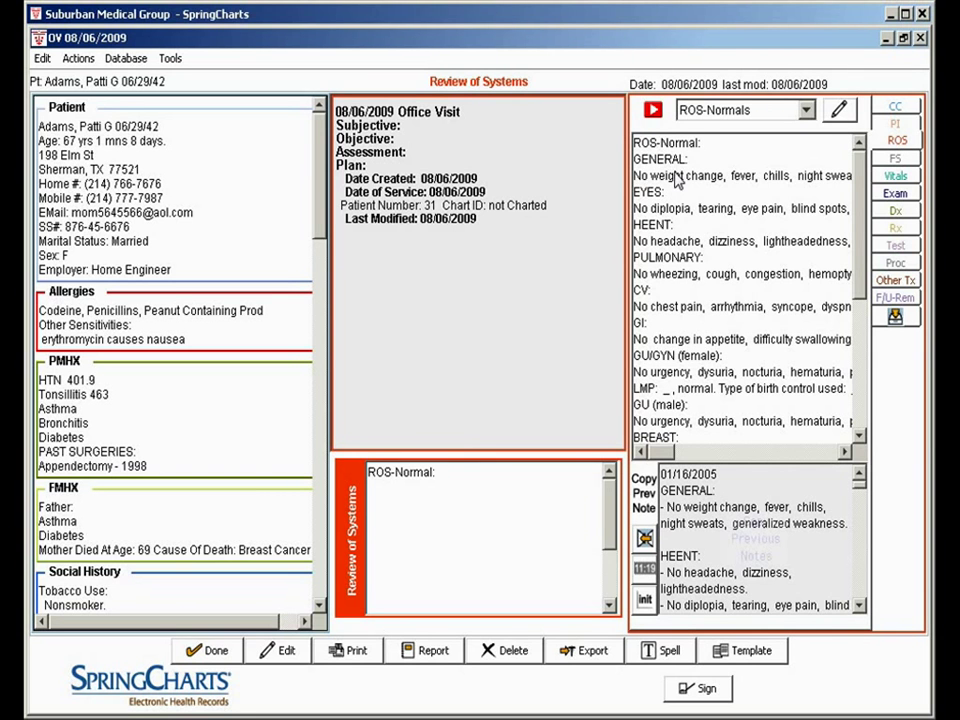
{"action": "left_click", "coordinate": [671, 168]}
{"action": "left_click", "coordinate": [672, 176]}
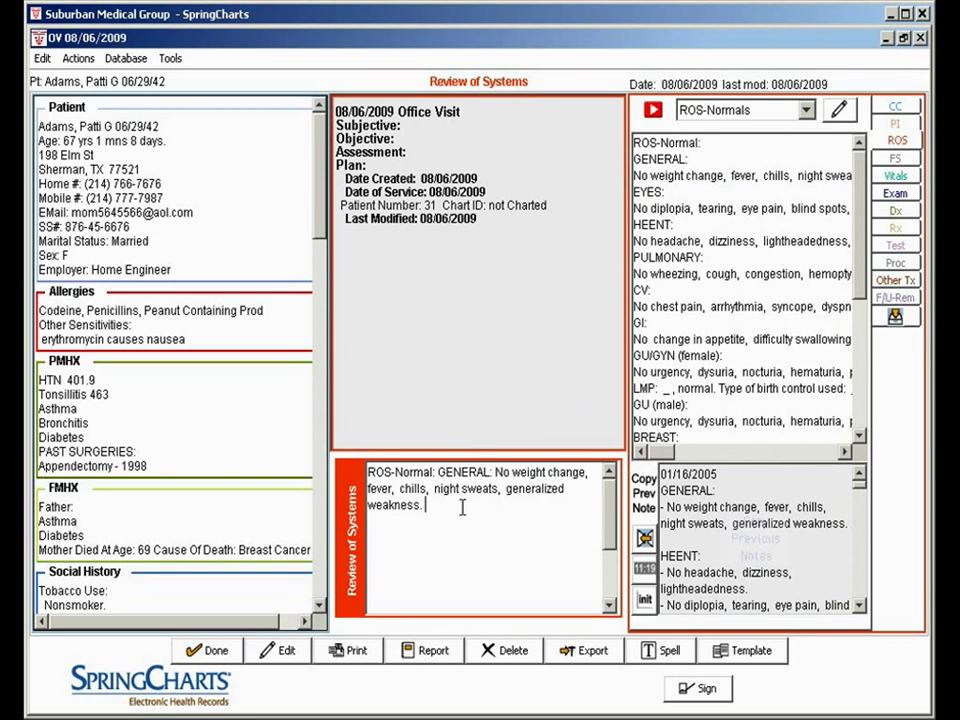
{"action": "left_click", "coordinate": [657, 191]}
{"action": "left_click", "coordinate": [658, 208]}
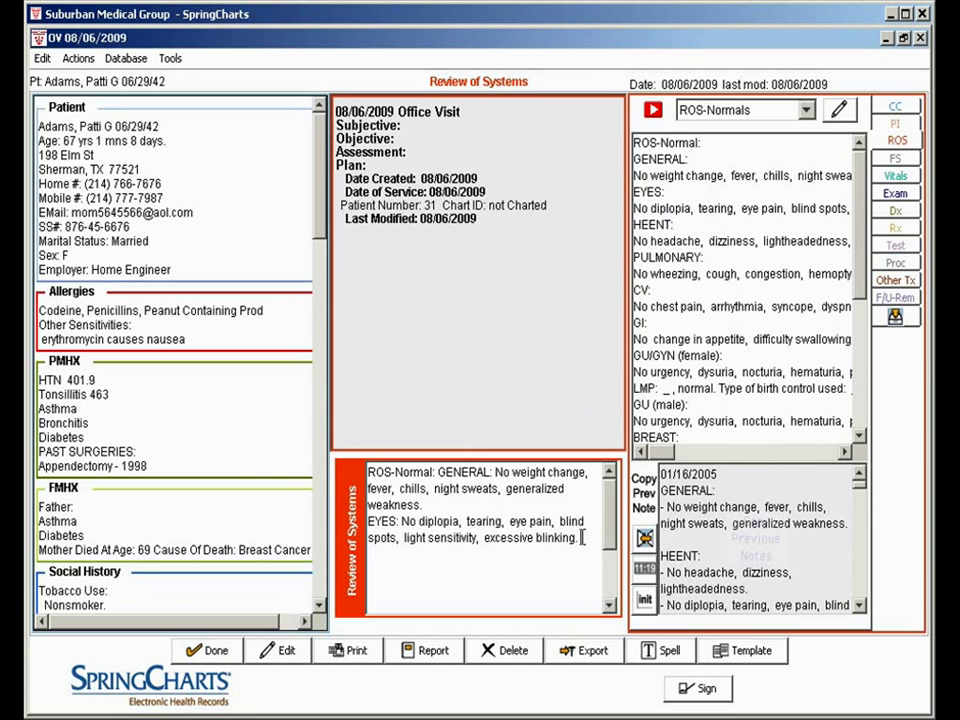
{"action": "left_click", "coordinate": [680, 258]}
{"action": "left_click", "coordinate": [682, 273]}
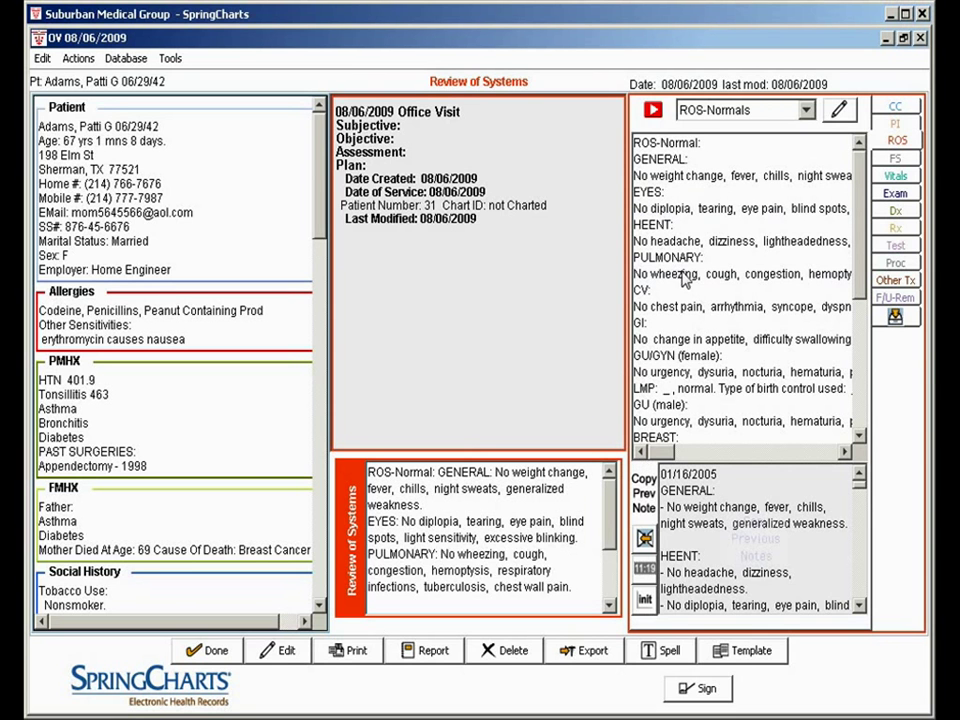
{"action": "left_click_drag", "start_coordinate": [610, 517], "coordinate": [615, 485]}
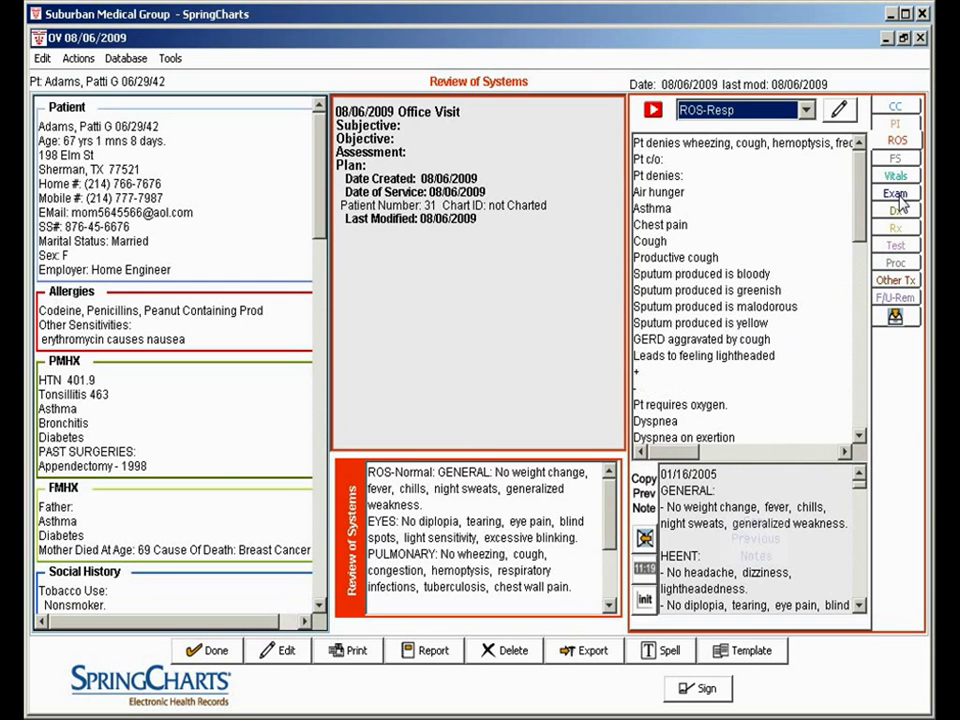
- Add the normal GENERAL findings and "ENT: Within Normal Limits" to the office visit's Examination section
{"action": "left_click", "coordinate": [896, 196]}
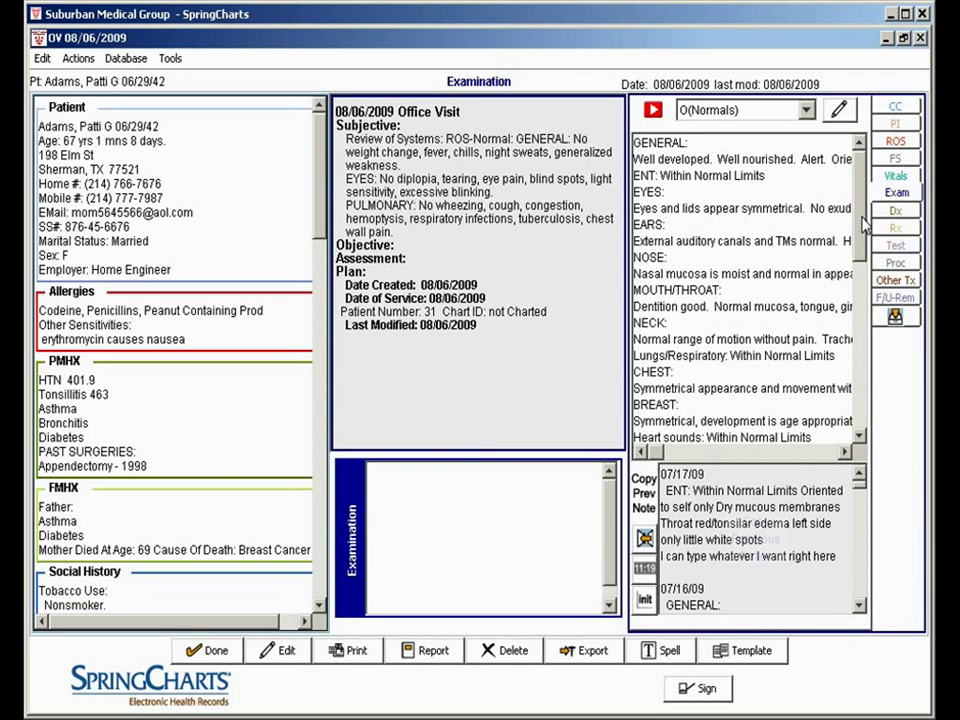
{"action": "left_click", "coordinate": [667, 160]}
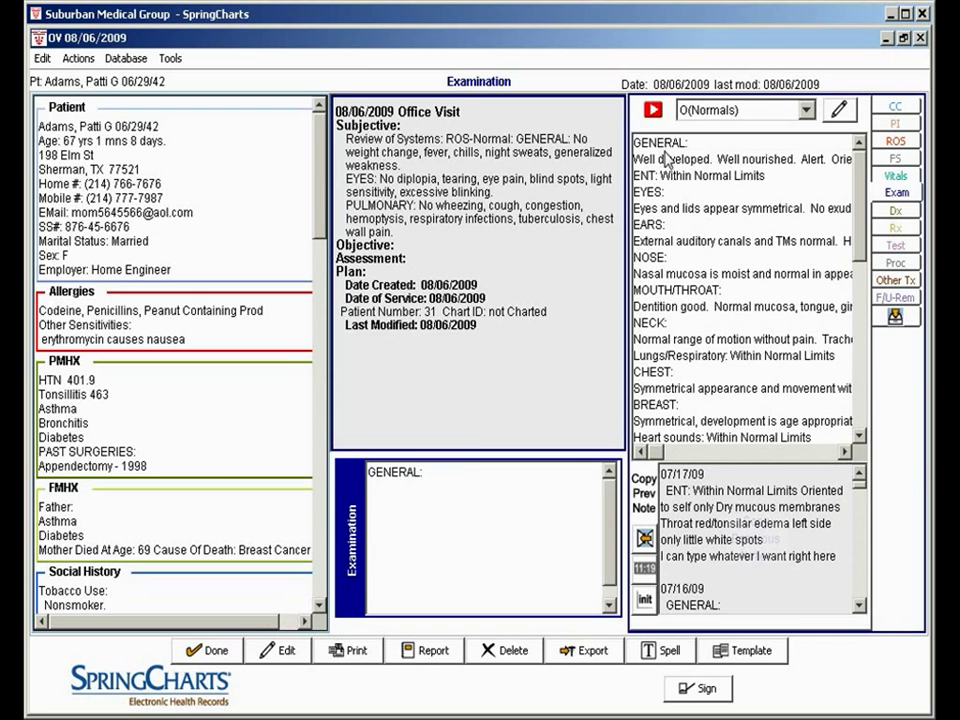
{"action": "left_click", "coordinate": [667, 160]}
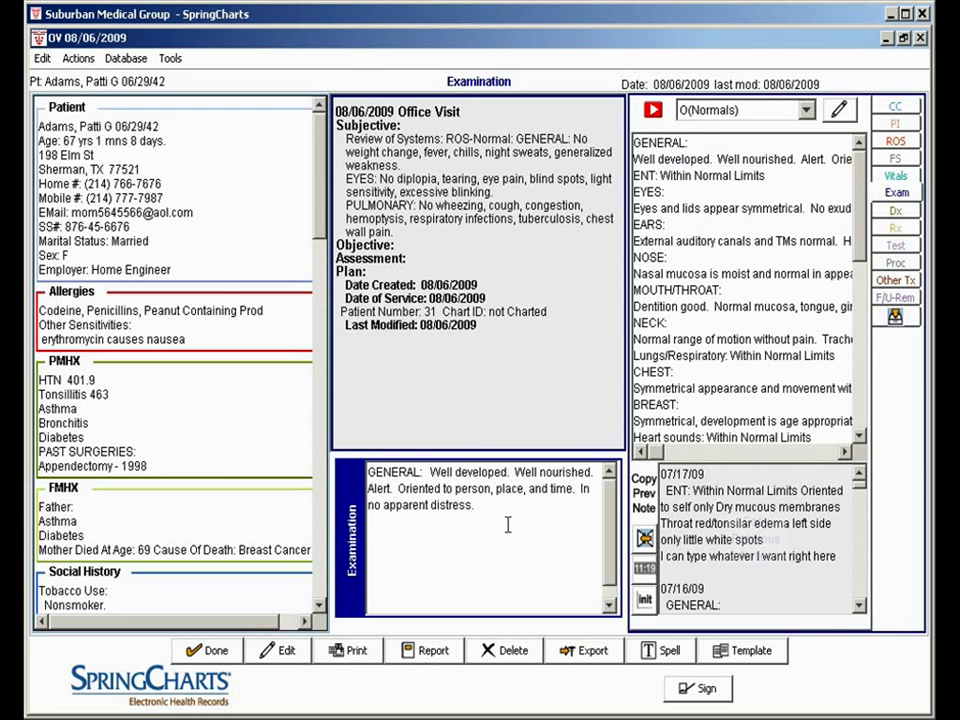
{"action": "left_click", "coordinate": [651, 179]}
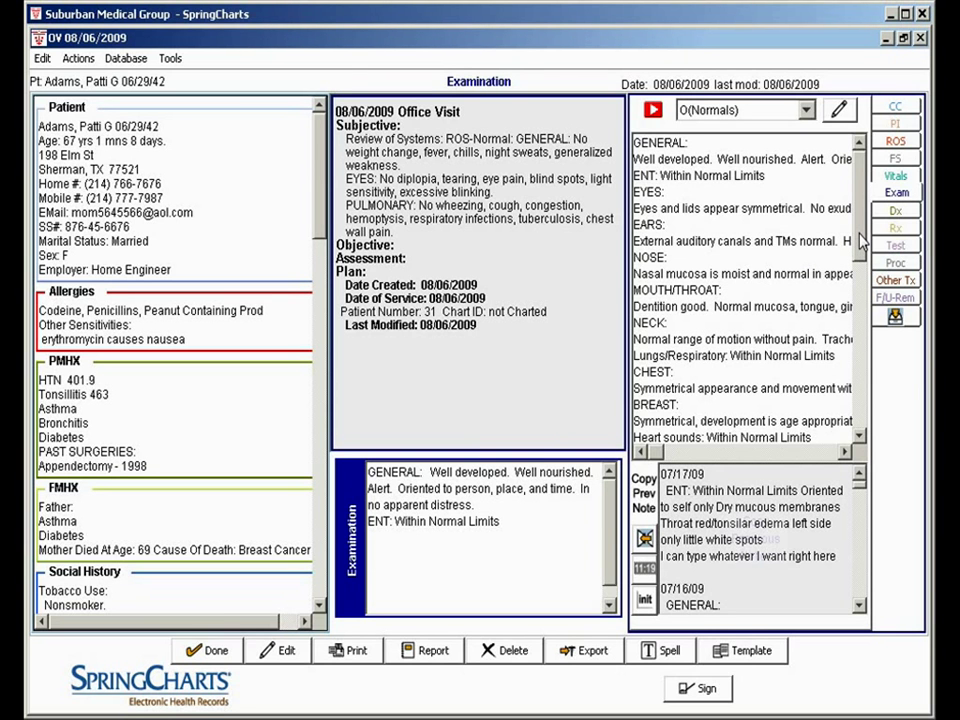
{"action": "scroll", "coordinate": [858, 244], "scroll_direction": "down", "scroll_amount": 3}
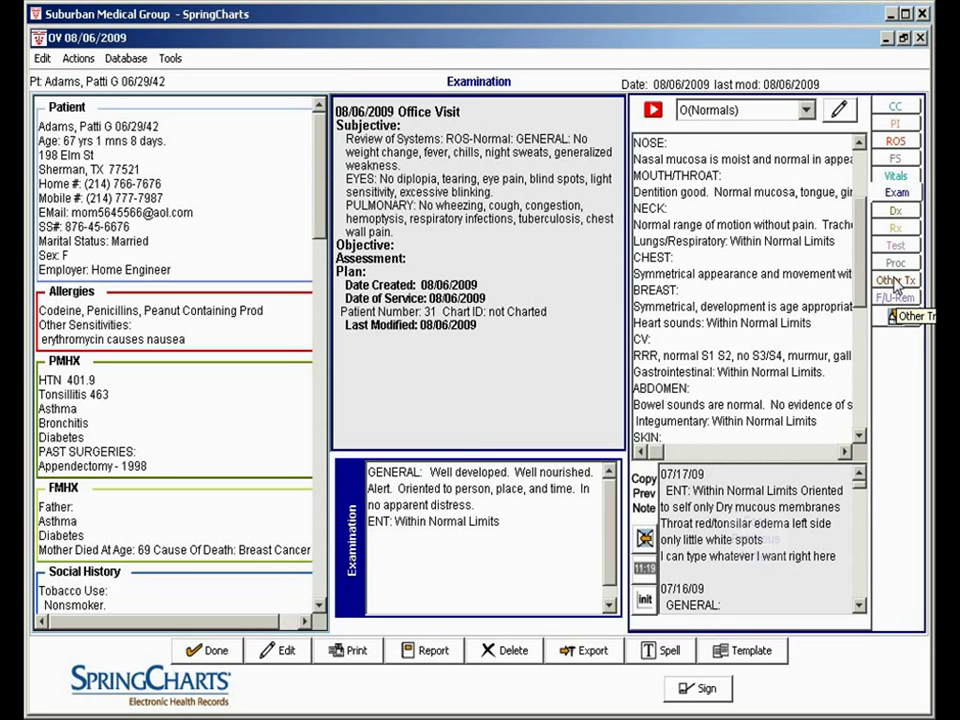
- Apply the Allergic Rhinitis template to the office visit note and review the inserted text from its beginning
{"action": "left_click", "coordinate": [742, 655]}
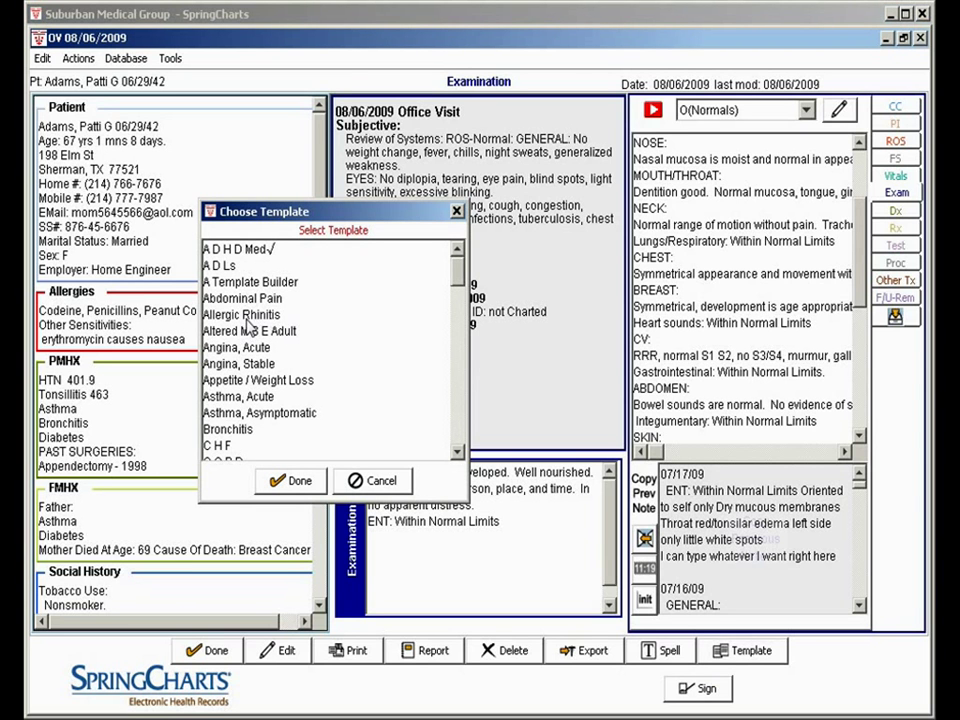
{"action": "double_click", "coordinate": [250, 315]}
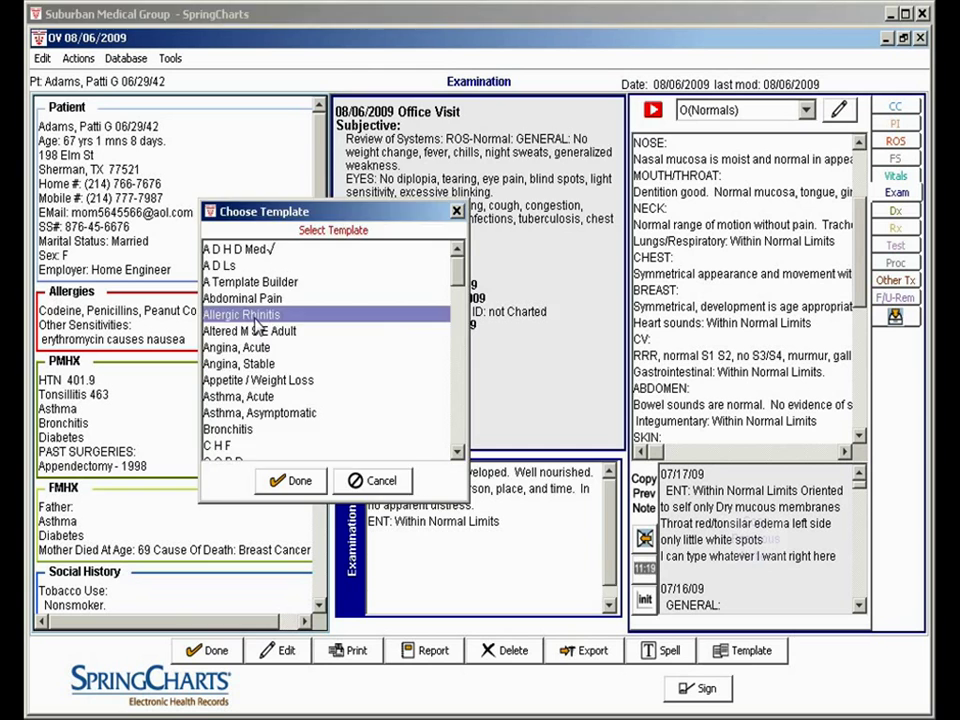
{"action": "left_click_drag", "start_coordinate": [622, 158], "coordinate": [624, 110]}
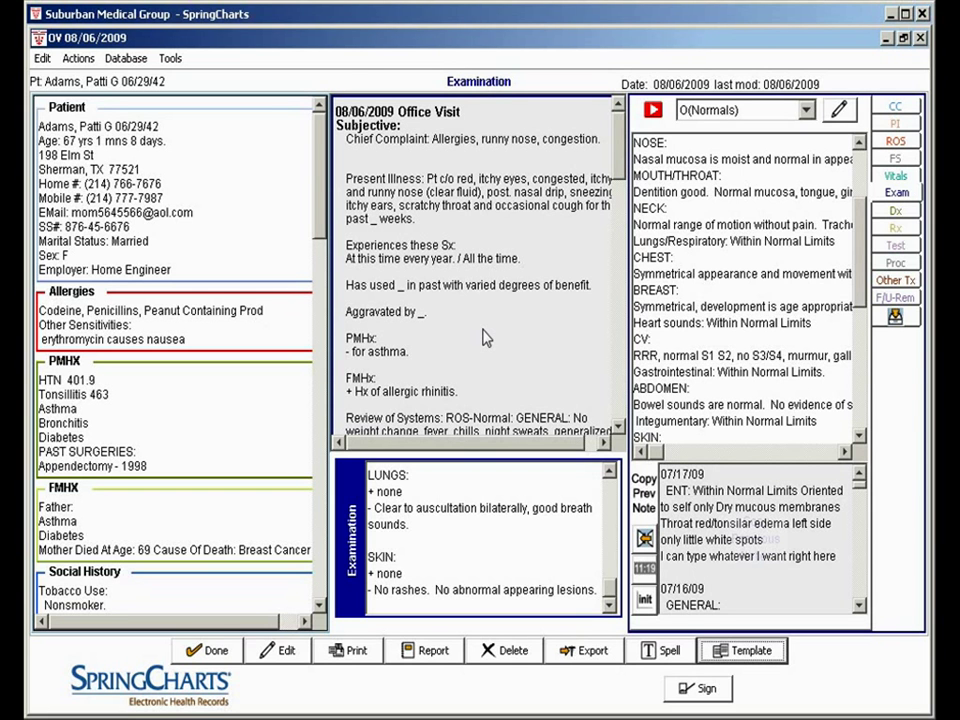